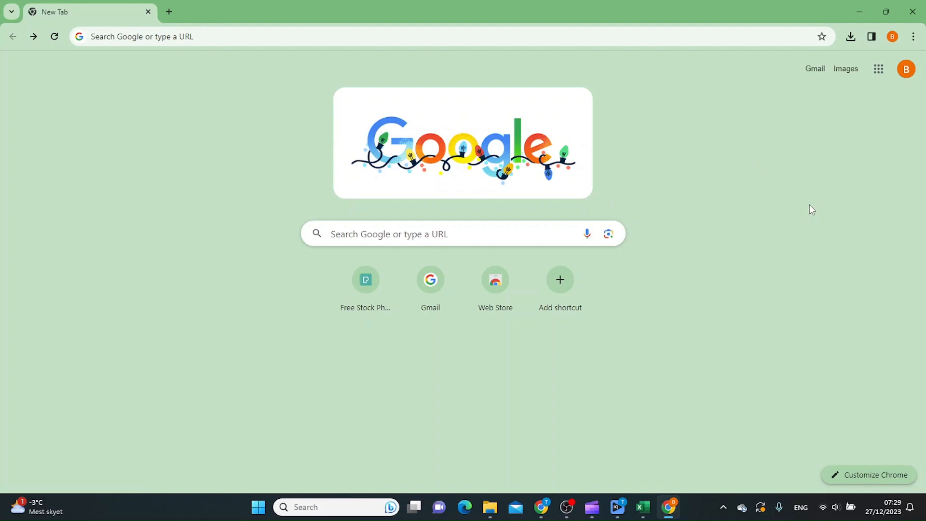
# Step: Open Google Docs from the list of Google apps
pyautogui.click(879, 71)
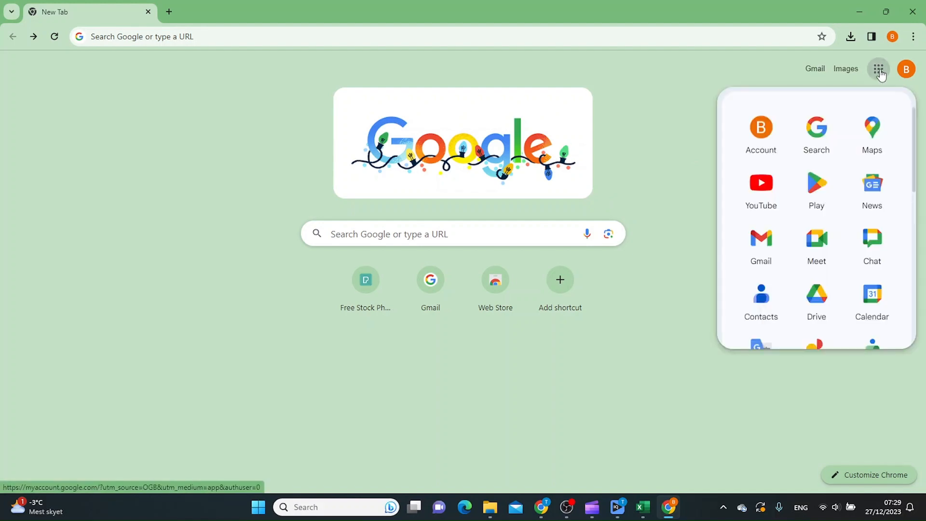
pyautogui.scroll(-2, 817, 237)
pyautogui.scroll(-3, 869, 311)
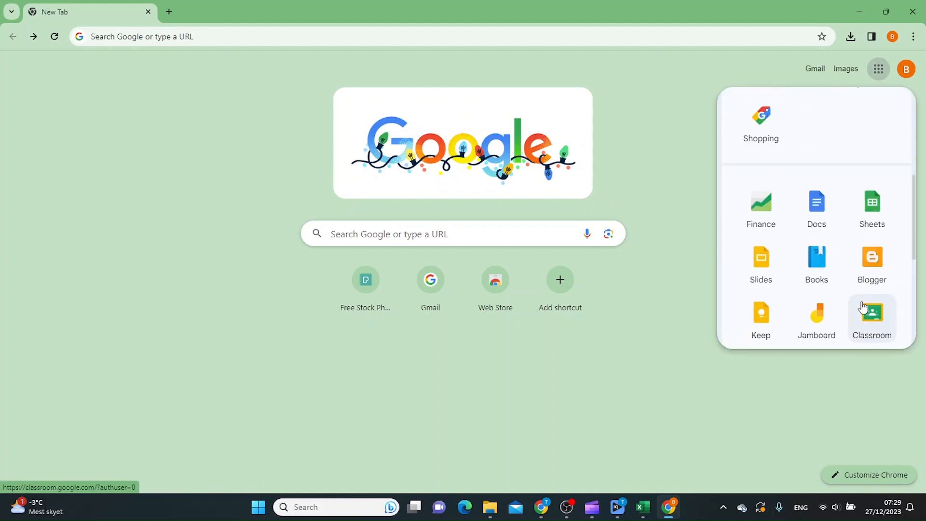
pyautogui.click(817, 220)
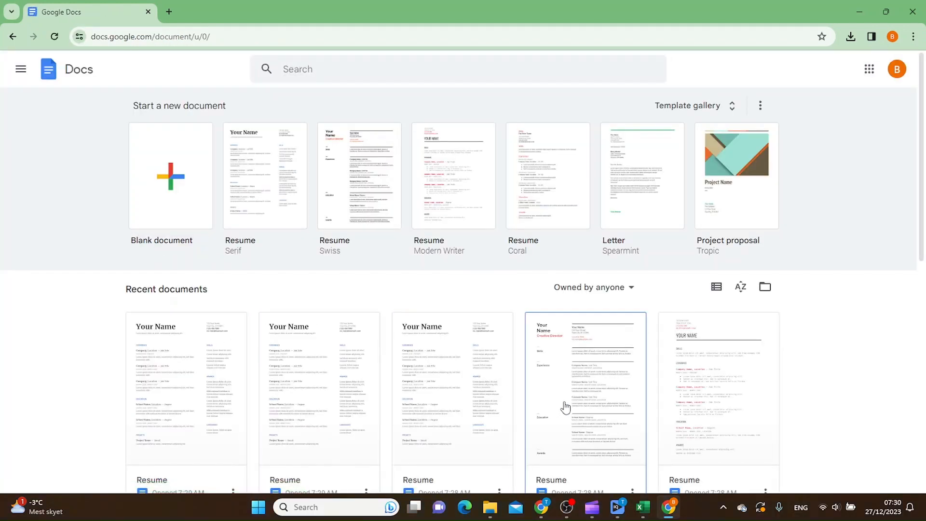
# Step: Open the full template gallery and browse the available resume templates
pyautogui.click(686, 107)
pyautogui.scroll(-2, 833, 303)
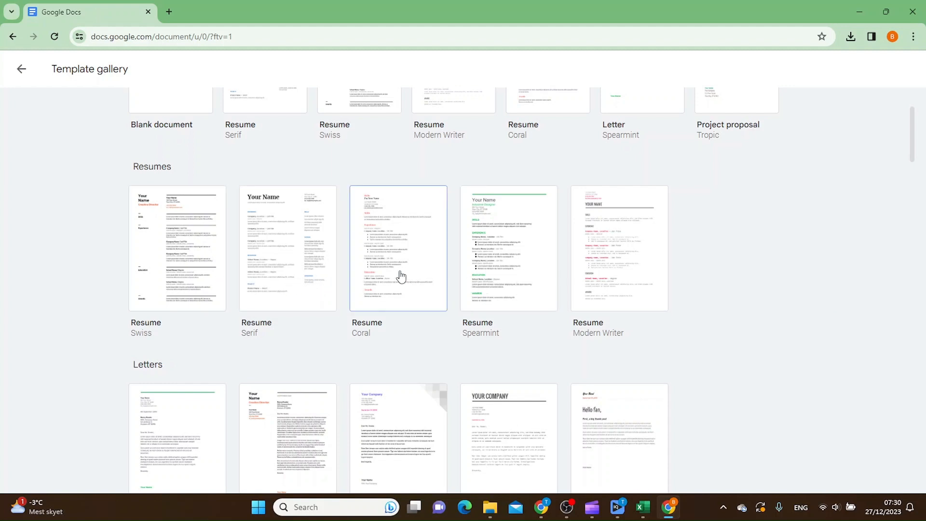
pyautogui.scroll(-2, 740, 346)
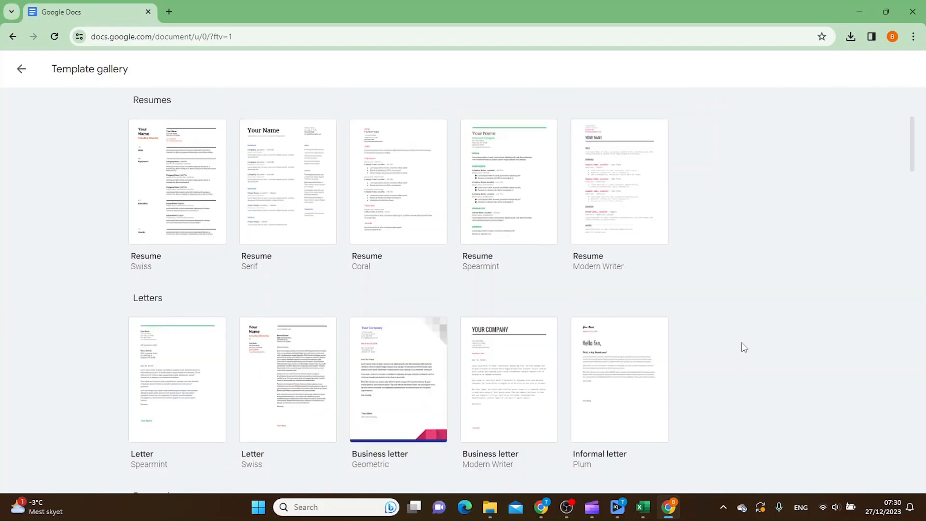
pyautogui.scroll(2, 740, 345)
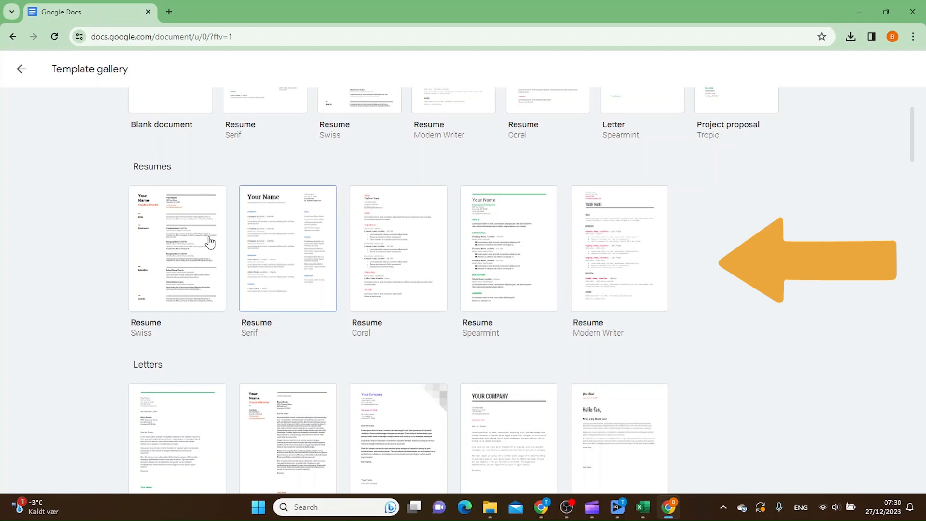
# Step: Open the Swiss resume template and review its layout from the heading down to the awards section
pyautogui.click(169, 227)
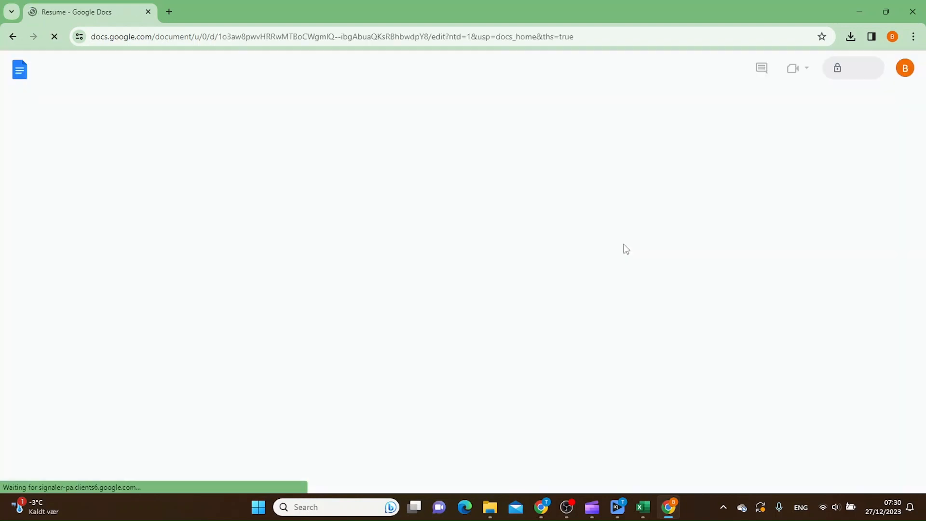
pyautogui.scroll(-5, 626, 249)
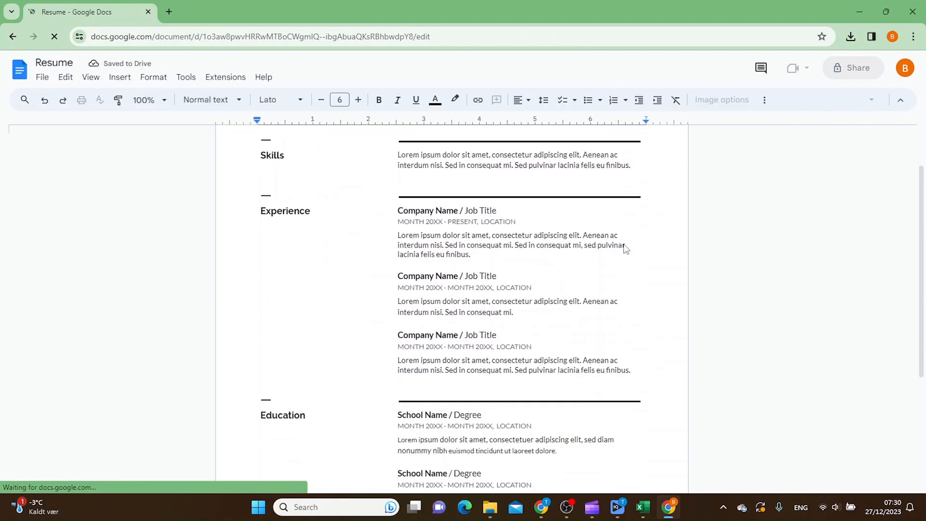
pyautogui.scroll(5, 625, 249)
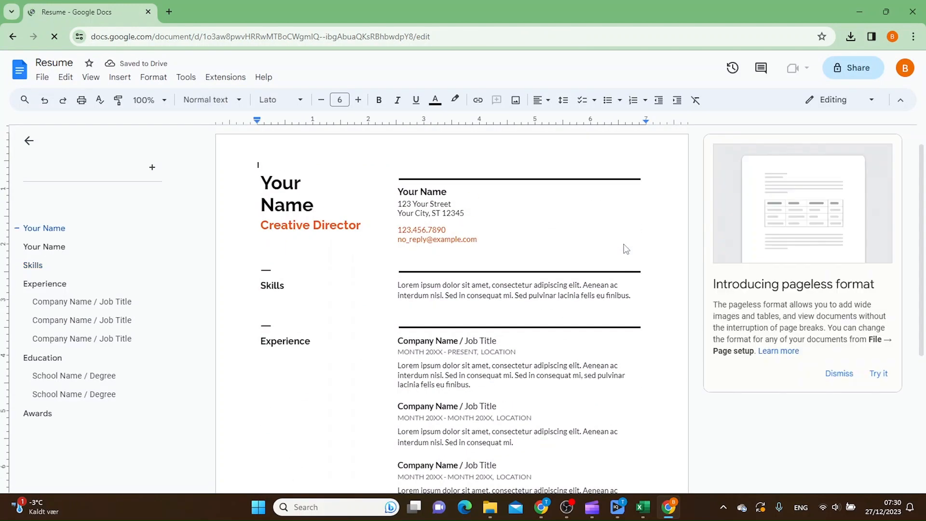
pyautogui.scroll(-2, 625, 249)
pyautogui.scroll(-3, 331, 331)
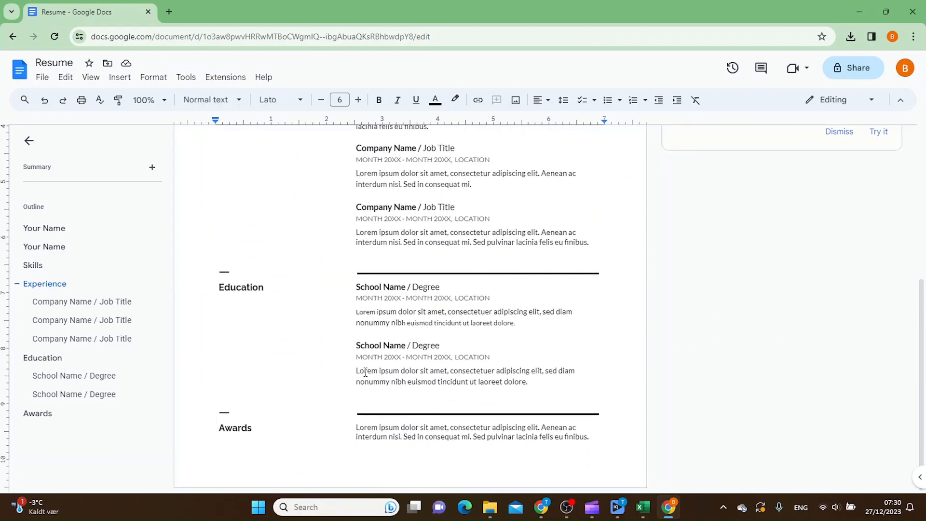
pyautogui.hotkey('ctrl', 'Home')
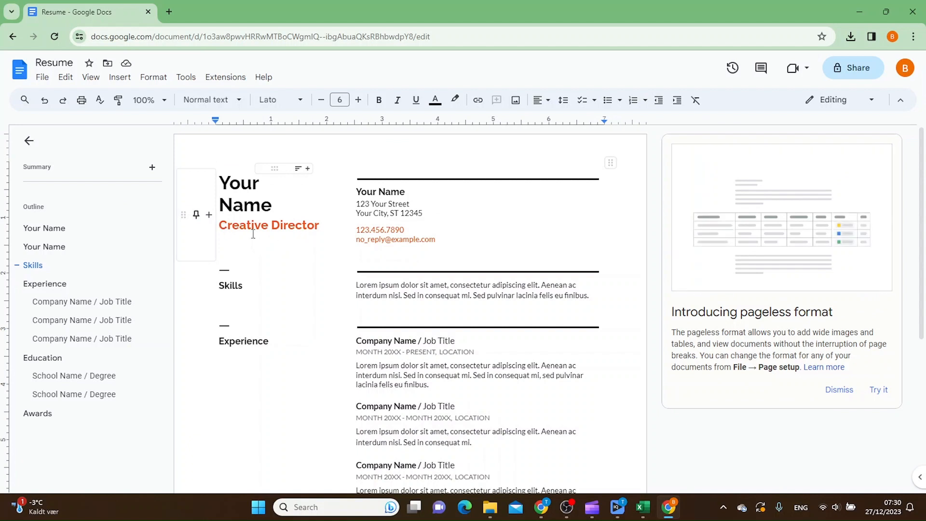
# Step: Return to the template gallery and create a resume from the Serif template
pyautogui.click(12, 36)
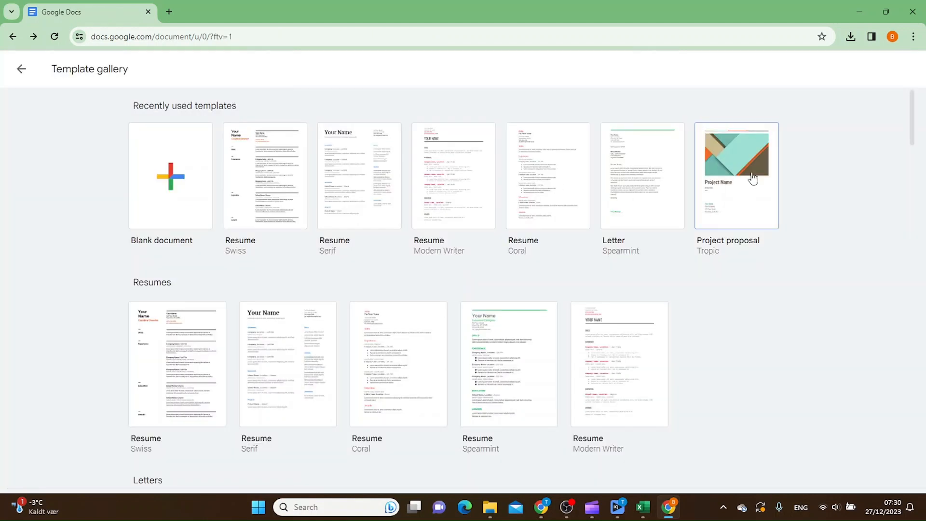
pyautogui.scroll(-2, 285, 267)
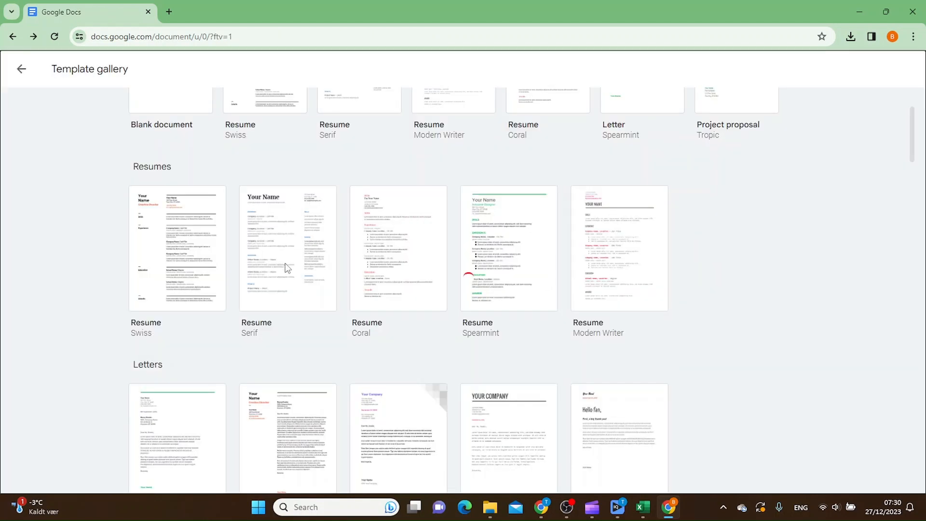
pyautogui.click(285, 267)
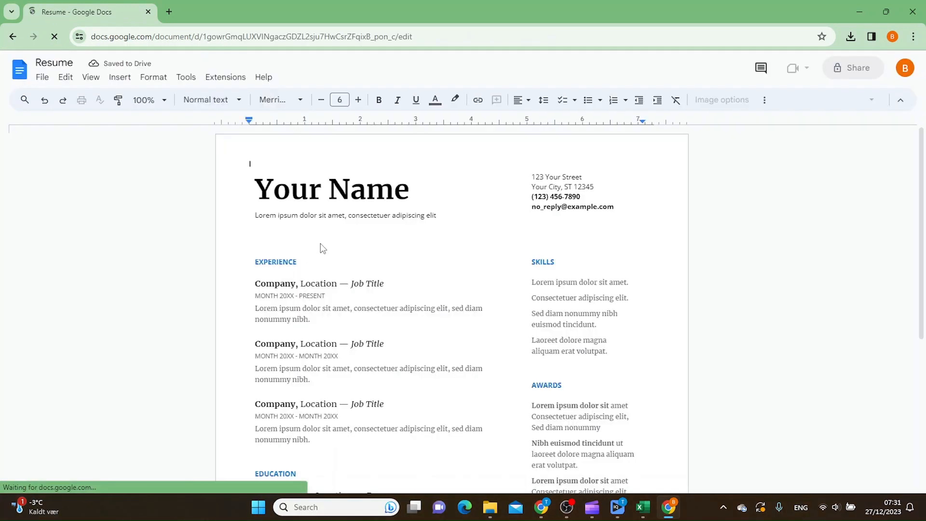
# Step: Examine the Serif resume's placeholder sections, including the name heading, experience, education, projects, skills, awards and languages
pyautogui.scroll(-5, 320, 243)
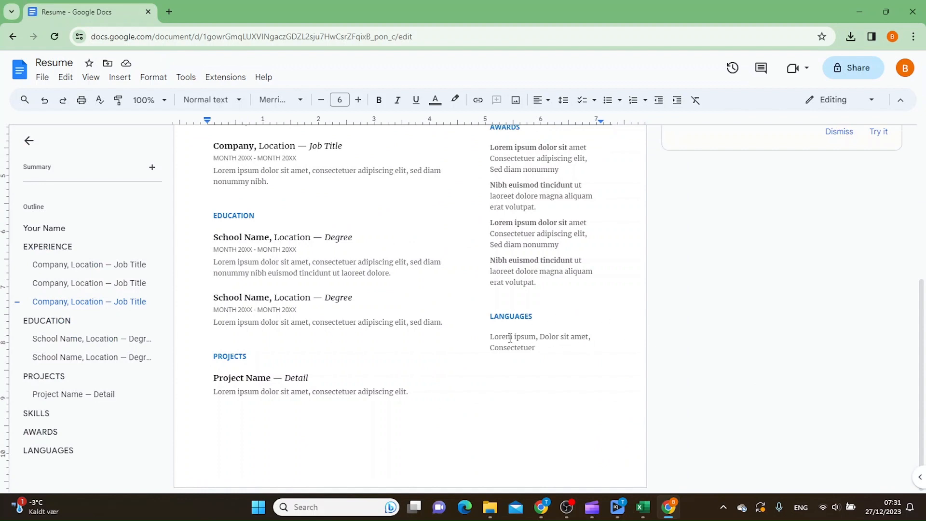
pyautogui.scroll(4, 555, 366)
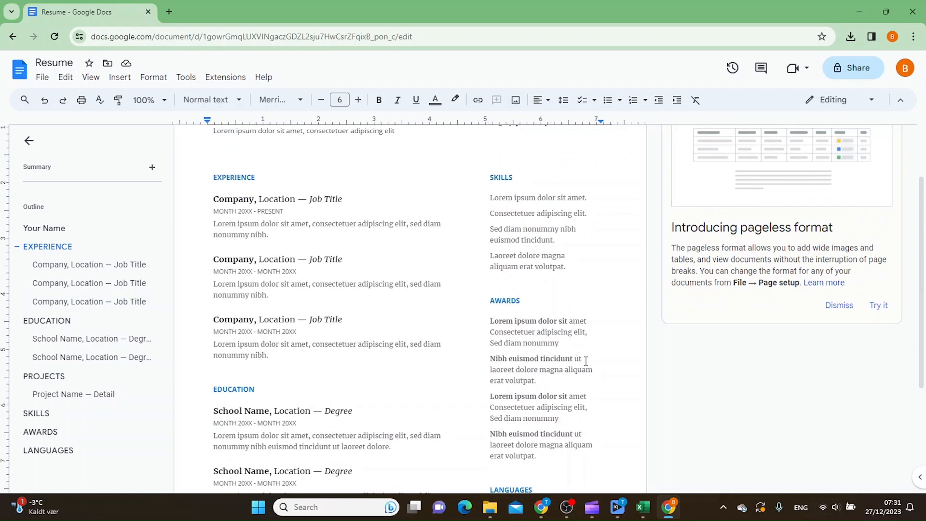
pyautogui.scroll(-1, 455, 342)
pyautogui.scroll(3, 358, 344)
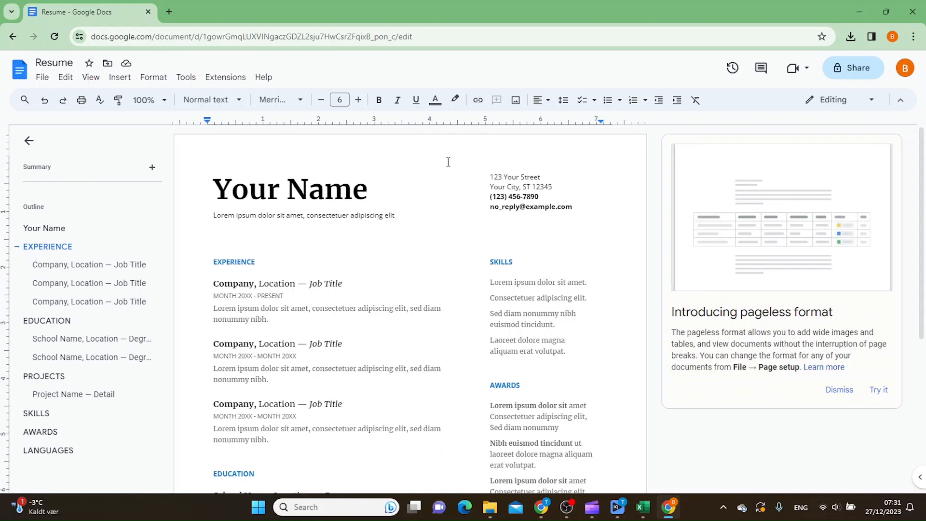
pyautogui.scroll(-5, 351, 325)
pyautogui.scroll(5, 367, 266)
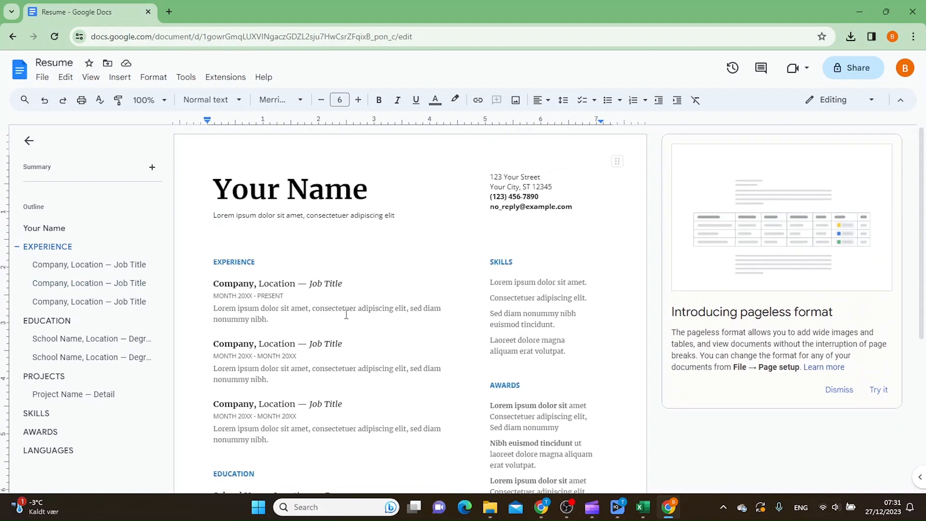
pyautogui.click(378, 194)
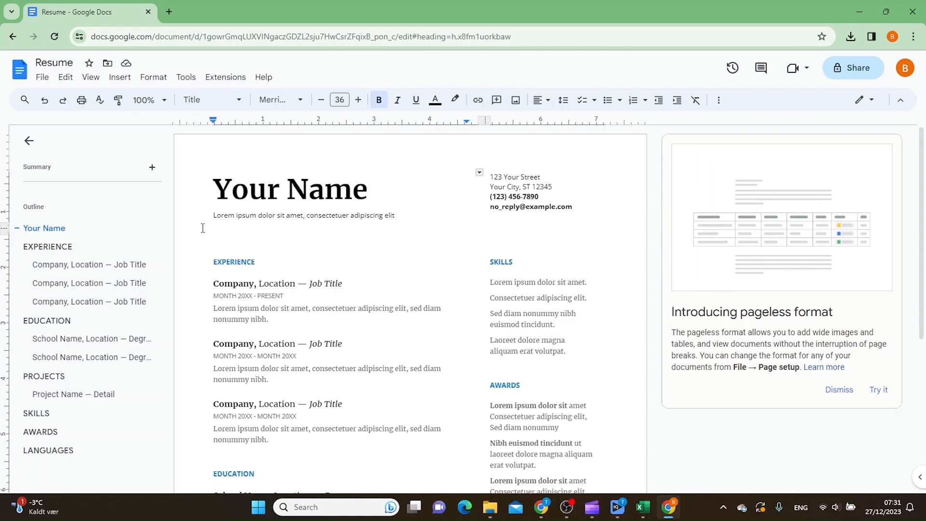
pyautogui.scroll(-2, 403, 313)
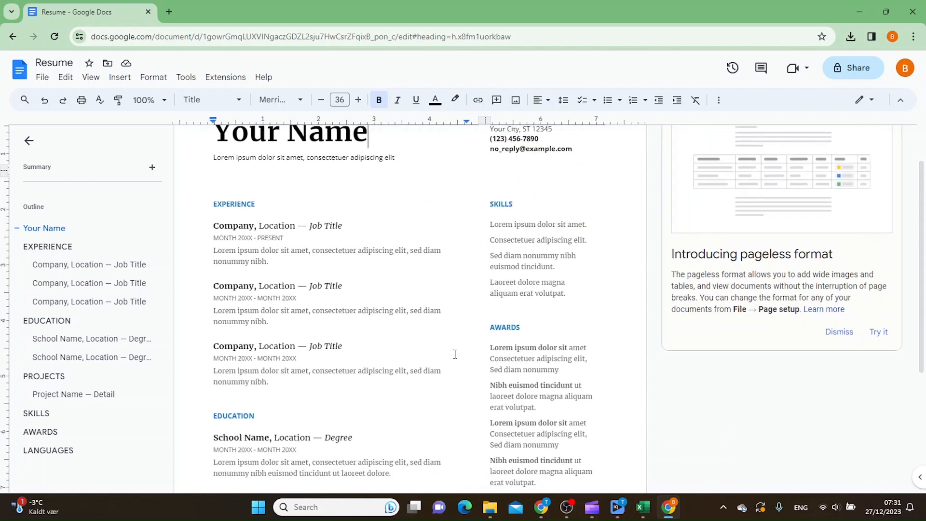
pyautogui.scroll(-2, 455, 353)
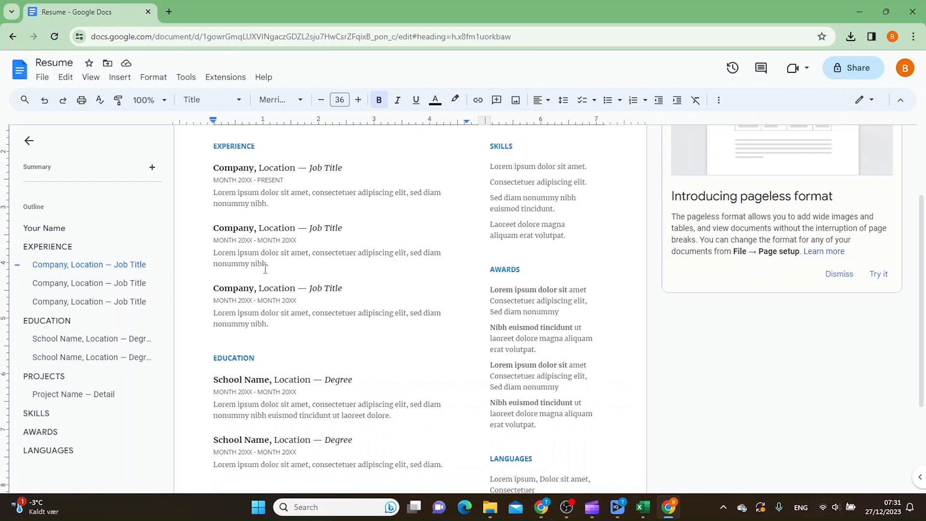
pyautogui.scroll(-2, 249, 195)
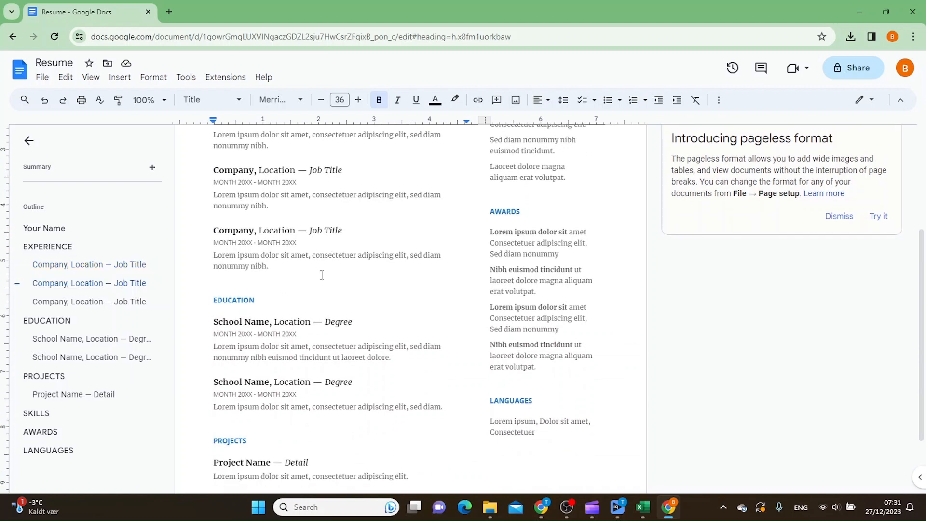
pyautogui.scroll(-1, 314, 283)
pyautogui.scroll(3, 262, 201)
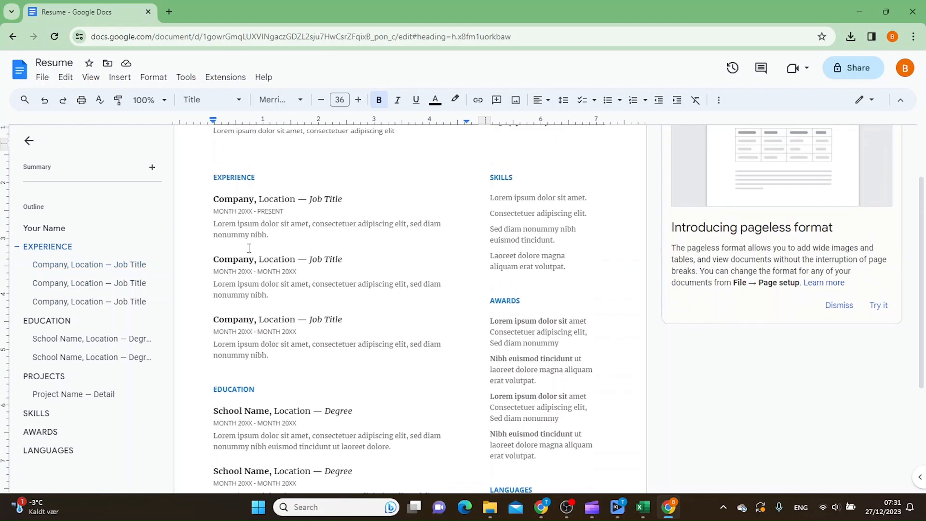
# Step: Fill in the first experience entry's heading with company "Example", location "Exampletown" and job title "director"
pyautogui.moveTo(254, 199); pyautogui.dragTo(215, 197)
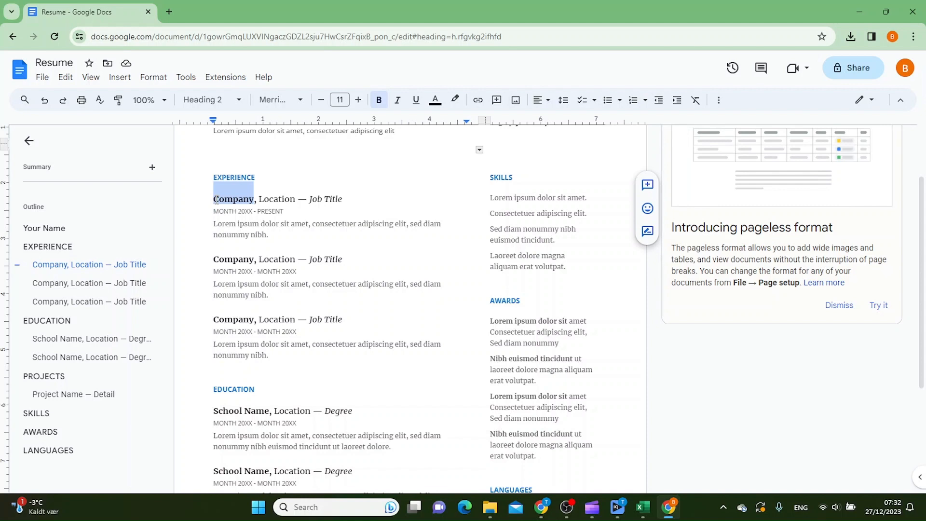
pyautogui.write('Examp')
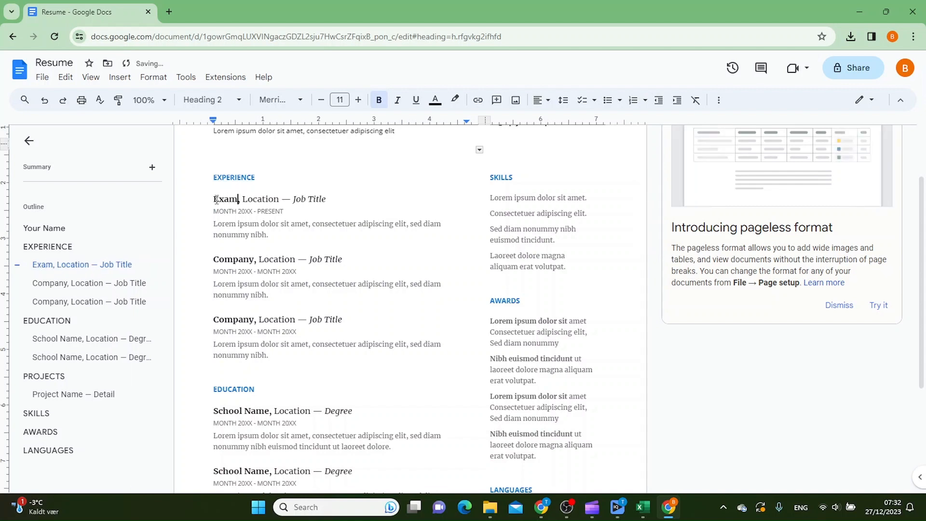
pyautogui.write('le')
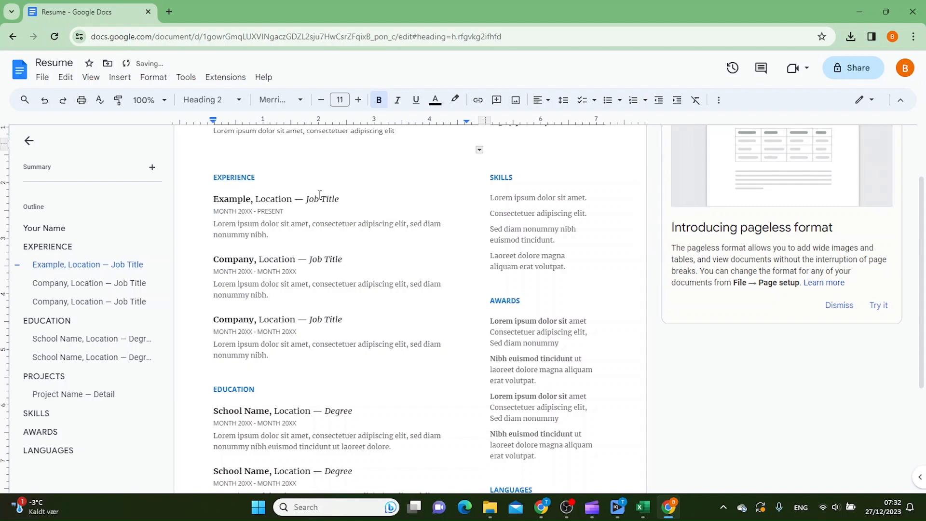
pyautogui.moveTo(293, 198); pyautogui.dragTo(255, 200)
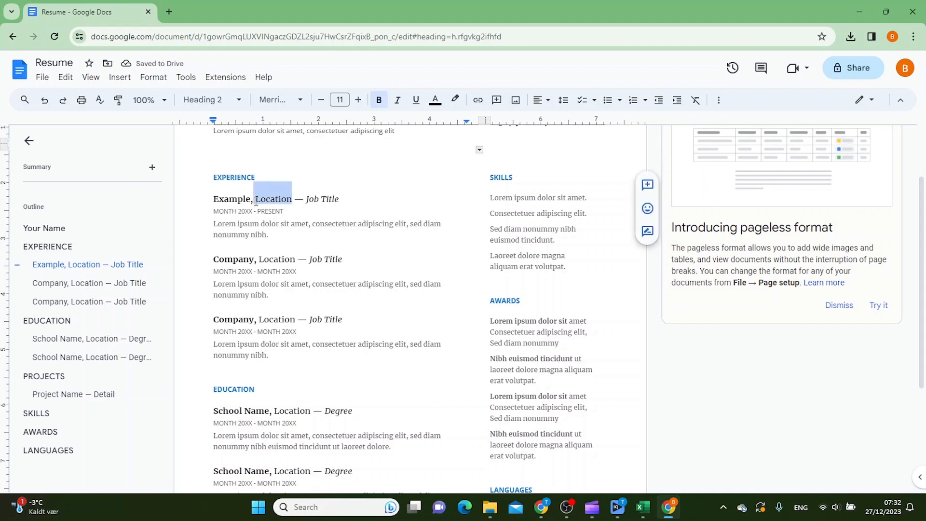
pyautogui.write('Exampletown')
pyautogui.moveTo(359, 198); pyautogui.dragTo(329, 197)
pyautogui.write('d')
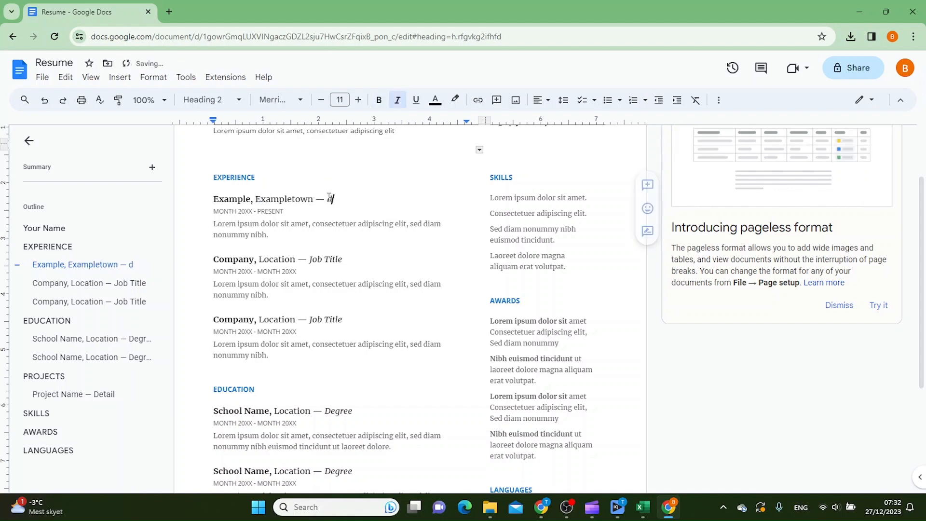
pyautogui.write('irector')
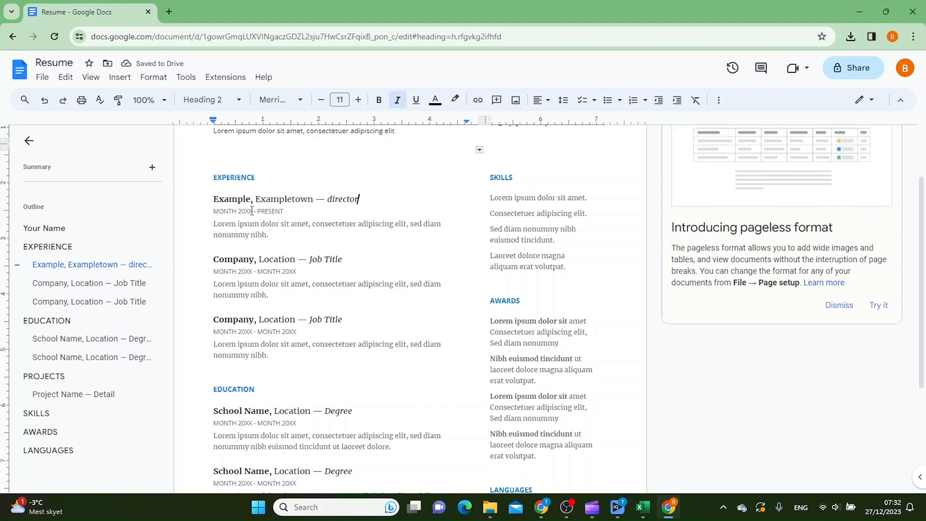
# Step: Set the start date of the first experience entry to "march 2023"
pyautogui.moveTo(252, 211); pyautogui.dragTo(212, 210)
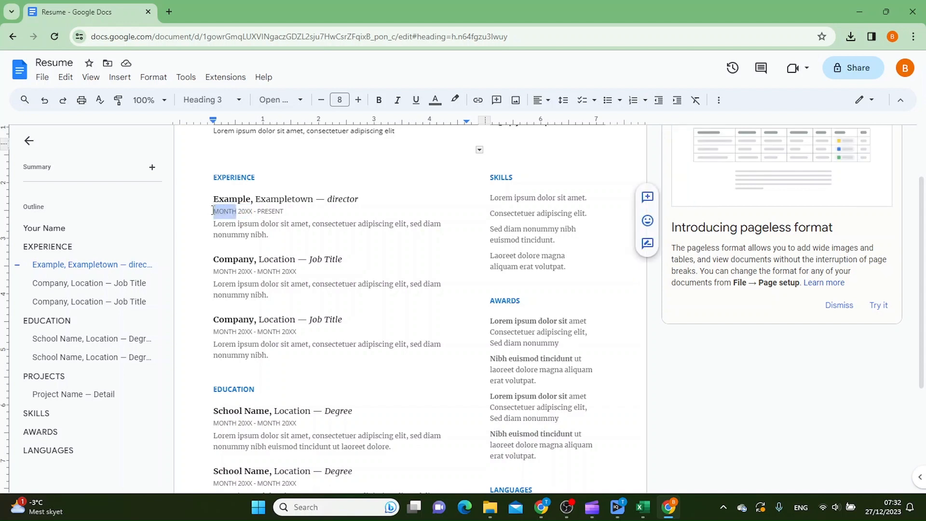
pyautogui.write('march')
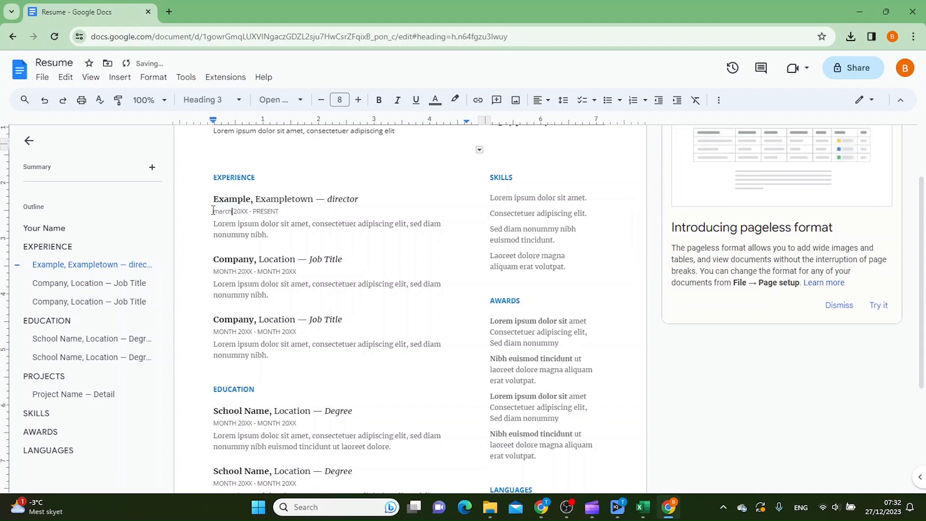
pyautogui.moveTo(248, 211); pyautogui.dragTo(234, 211)
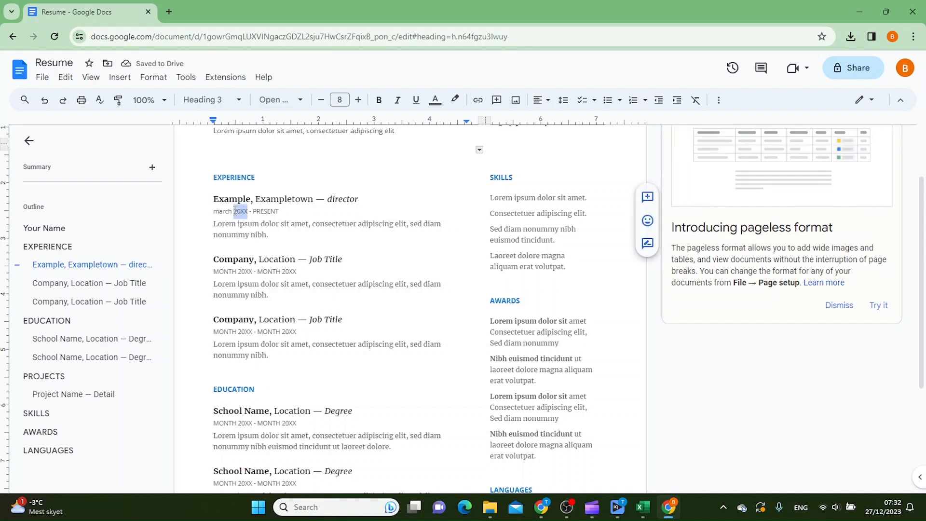
pyautogui.write('2023')
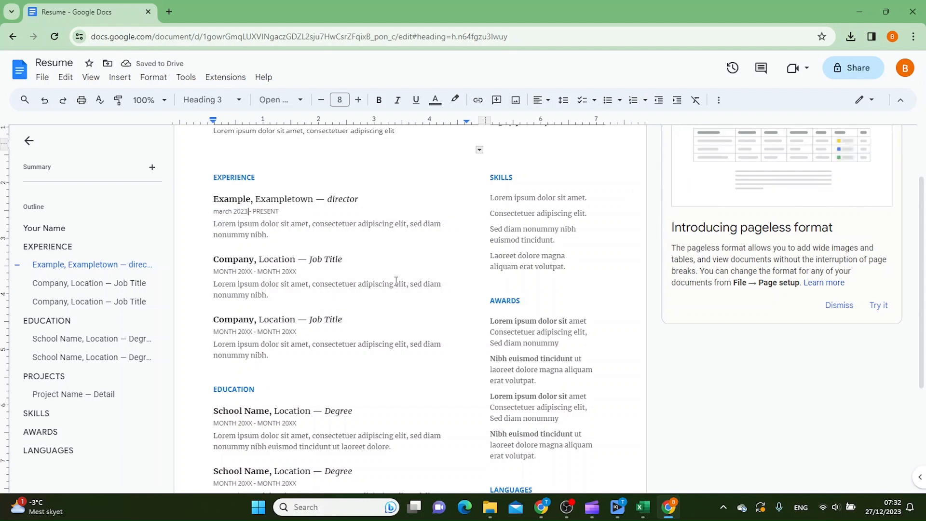
# Step: Insert the portrait photo from the computer's Downloads folder on a new line below the subtitle under the name heading
pyautogui.scroll(2, 415, 304)
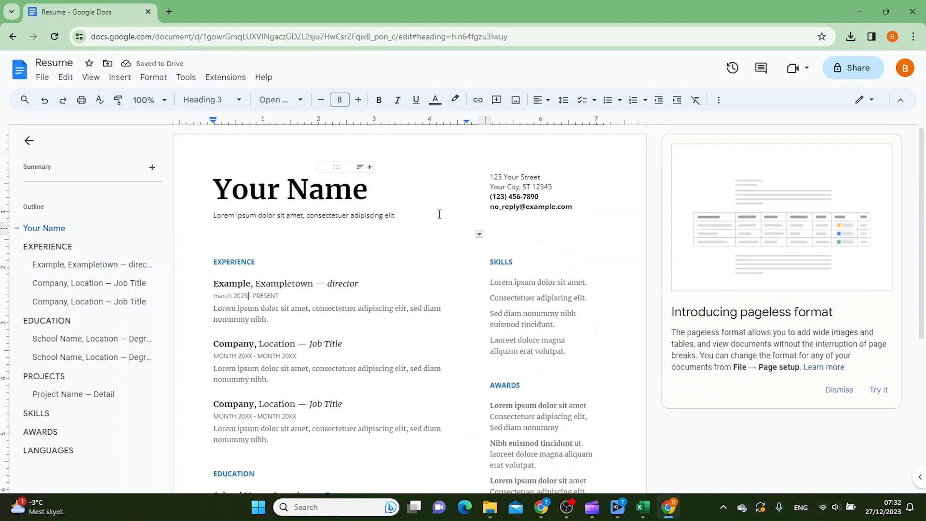
pyautogui.click(415, 216)
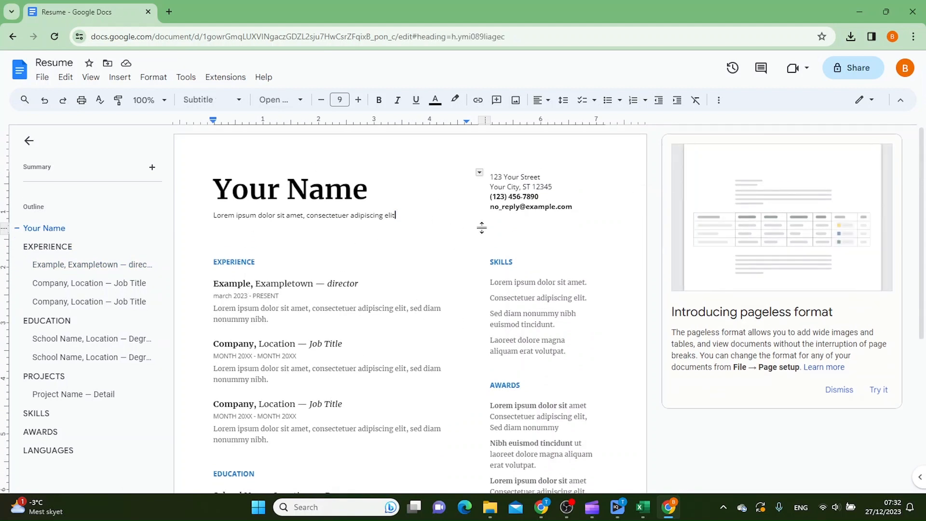
pyautogui.press('Return')
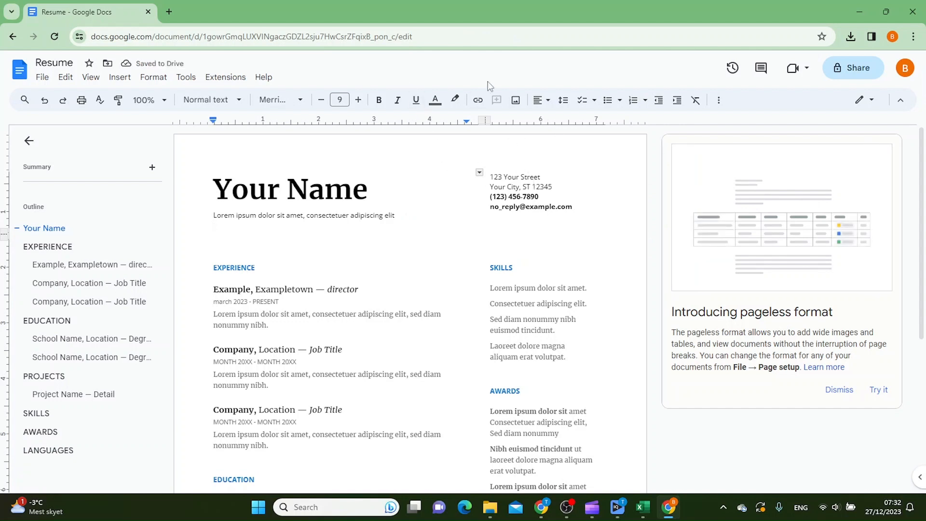
pyautogui.click(517, 102)
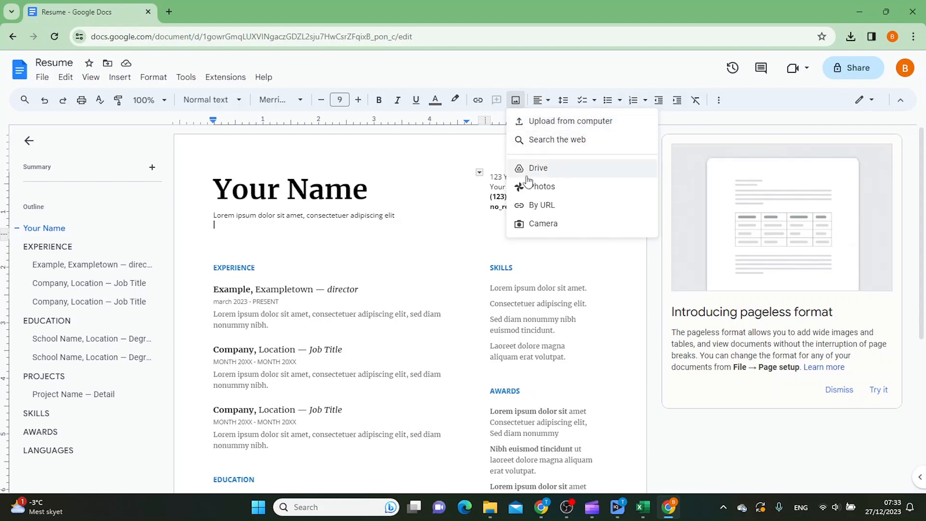
pyautogui.click(566, 127)
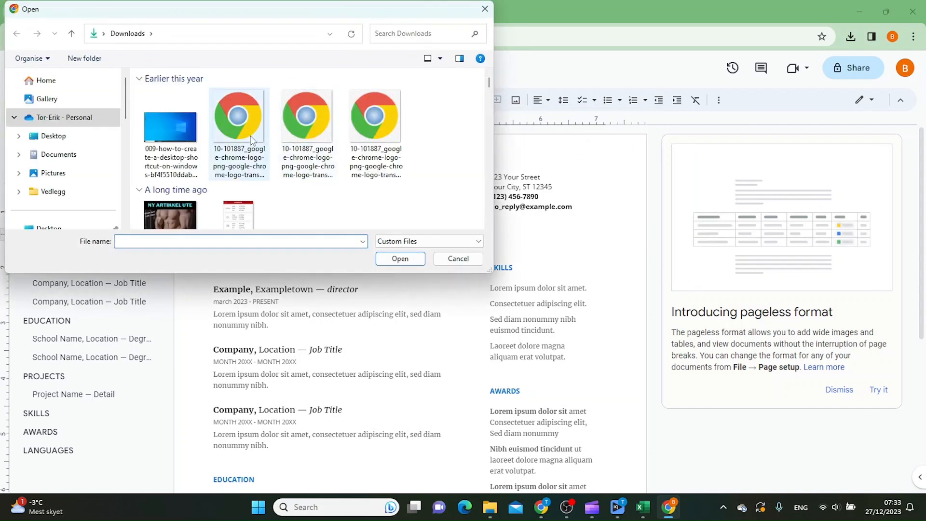
pyautogui.click(193, 124)
pyautogui.click(387, 261)
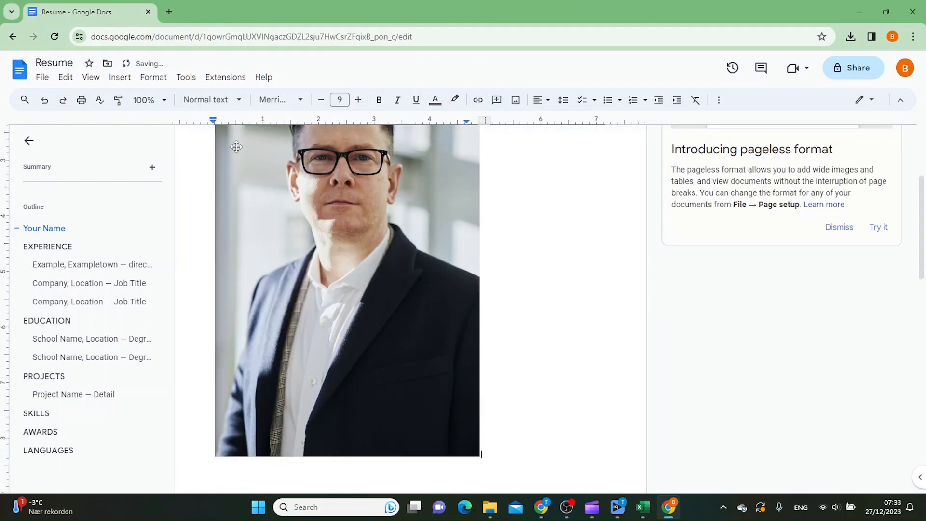
# Step: Shrink the portrait photo proportionally to about 1.3 inches wide so it fits beneath the name heading
pyautogui.click(390, 271)
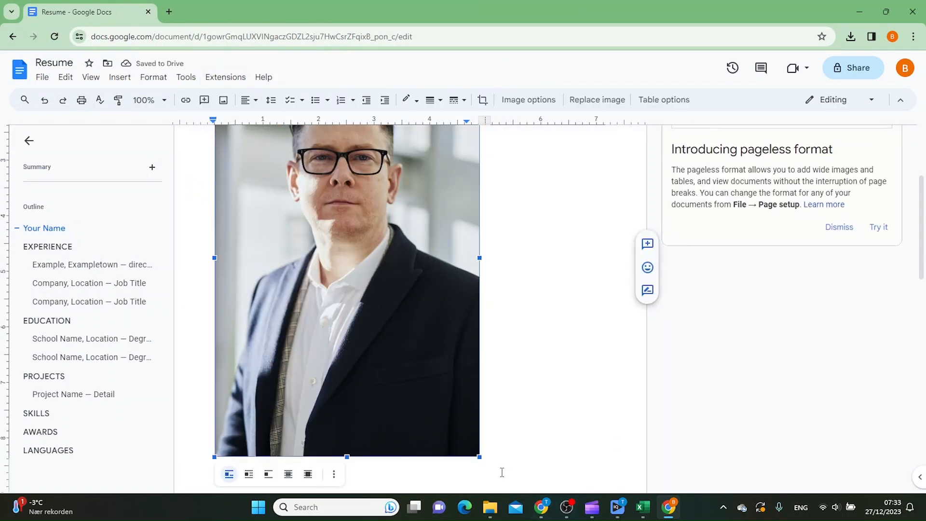
pyautogui.moveTo(481, 459); pyautogui.dragTo(332, 237)
pyautogui.scroll(2, 518, 374)
pyautogui.moveTo(331, 396); pyautogui.dragTo(289, 333)
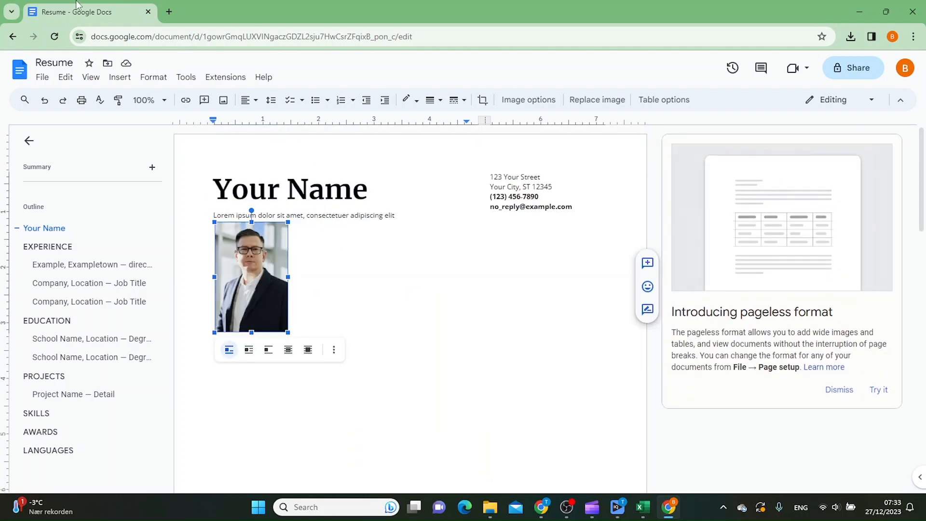
# Step: Try to rename the document as "example"
pyautogui.click(71, 63)
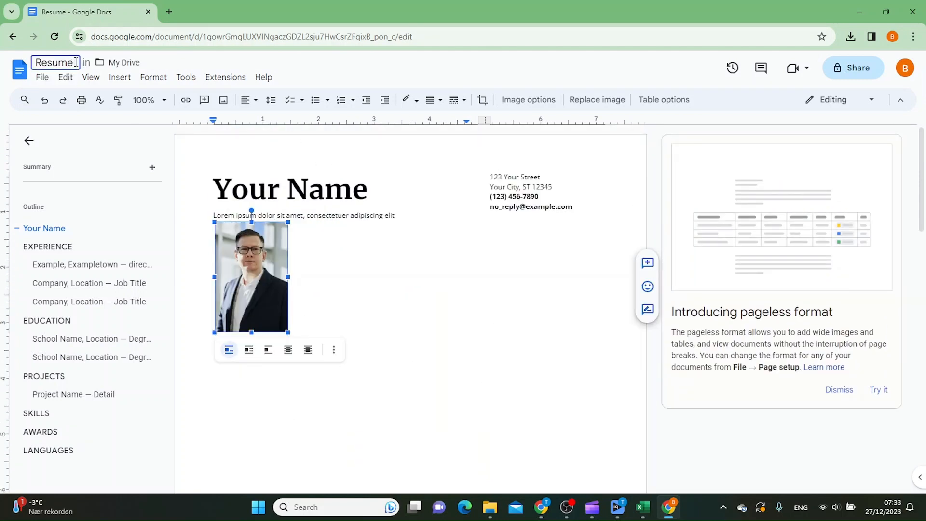
pyautogui.moveTo(76, 62); pyautogui.dragTo(2, 63)
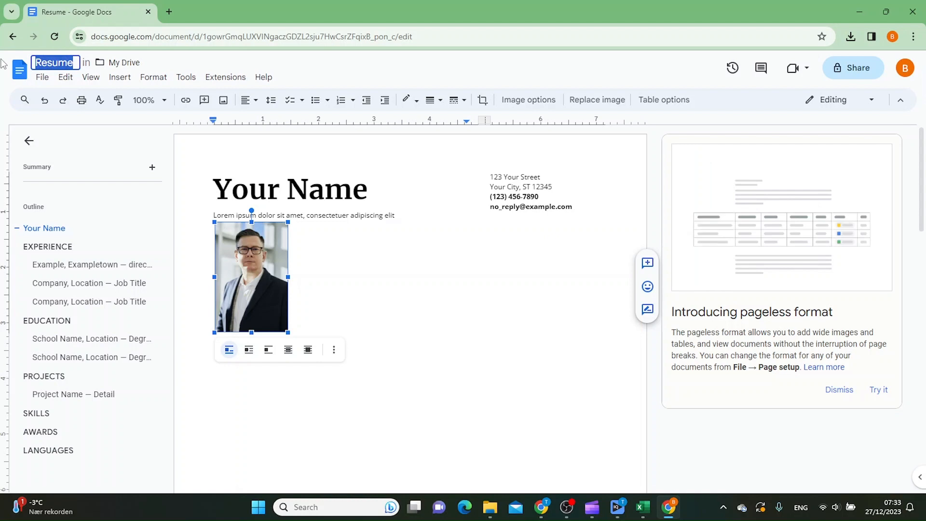
pyautogui.write('e')
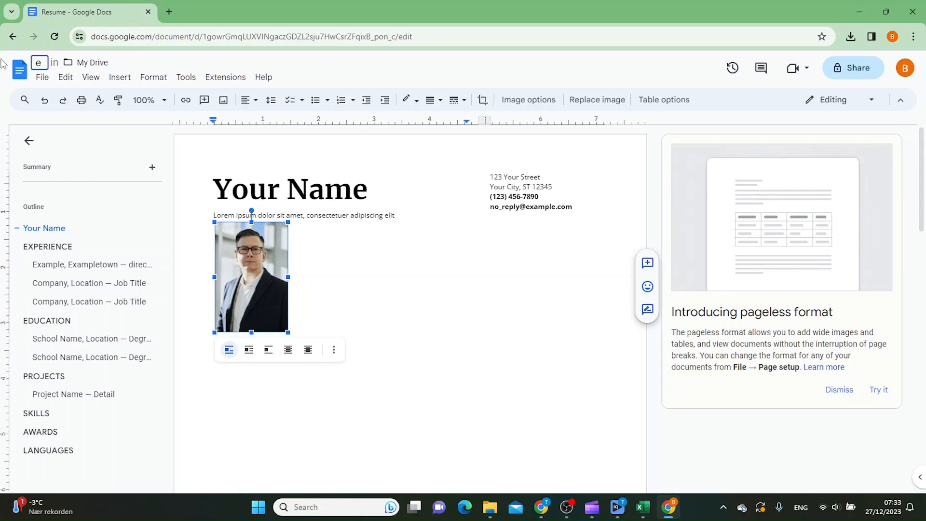
pyautogui.write('xampl')
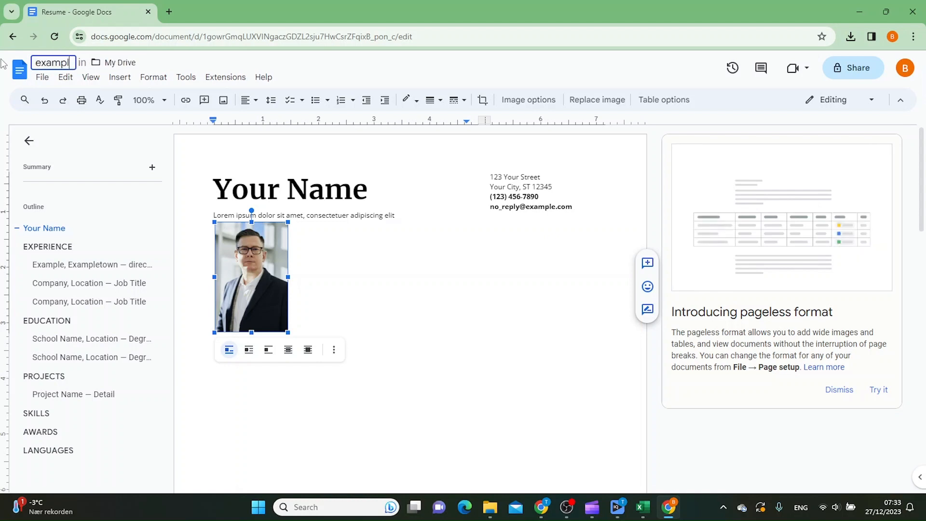
pyautogui.write('e')
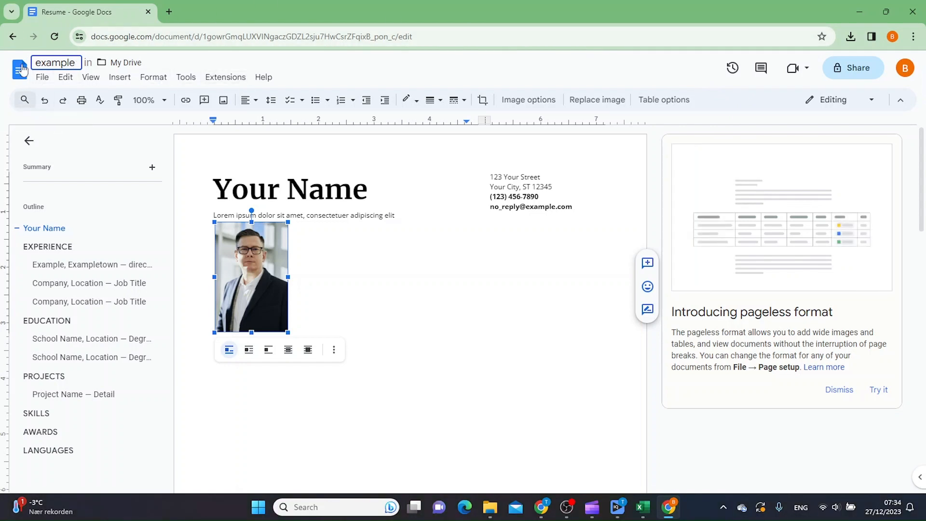
# Step: Return to the document list, look through the recent documents and reopen the most recently opened resume with the portrait photo
pyautogui.click(12, 37)
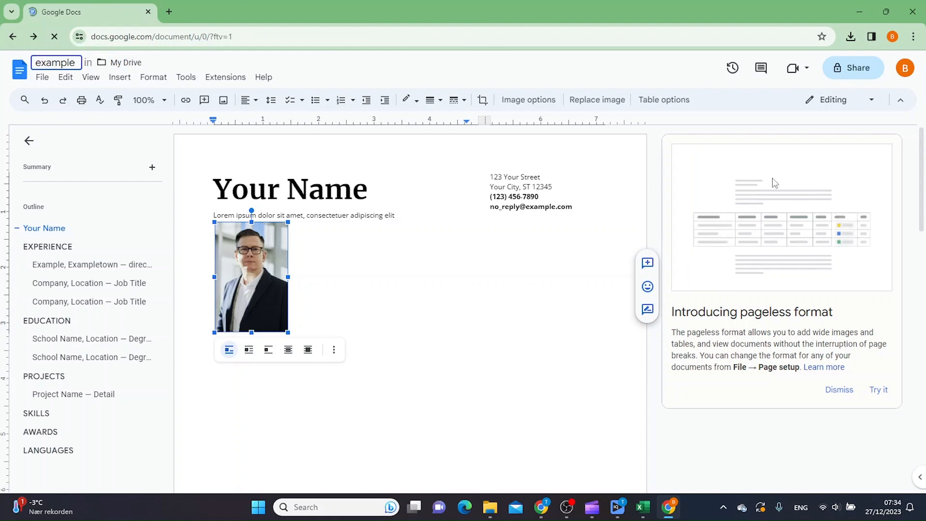
pyautogui.scroll(-7, 925, 332)
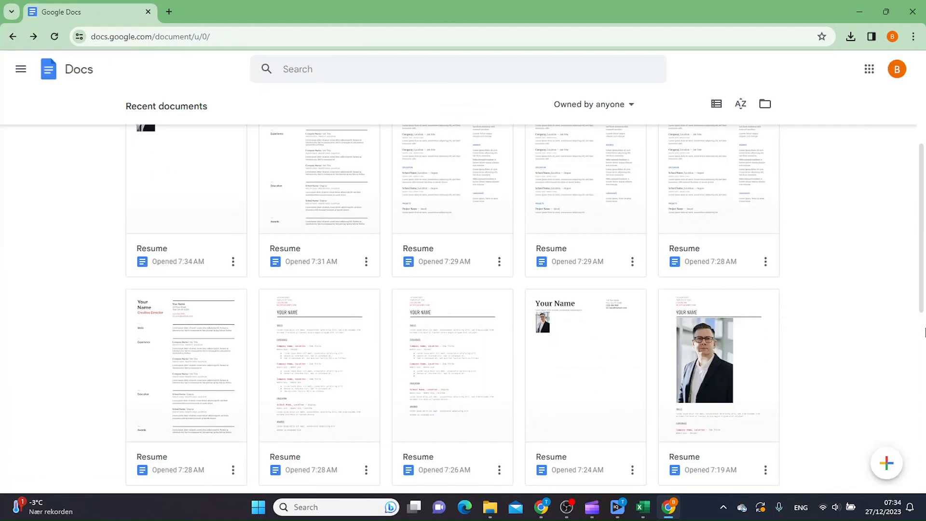
pyautogui.scroll(4, 925, 333)
pyautogui.scroll(2, 925, 332)
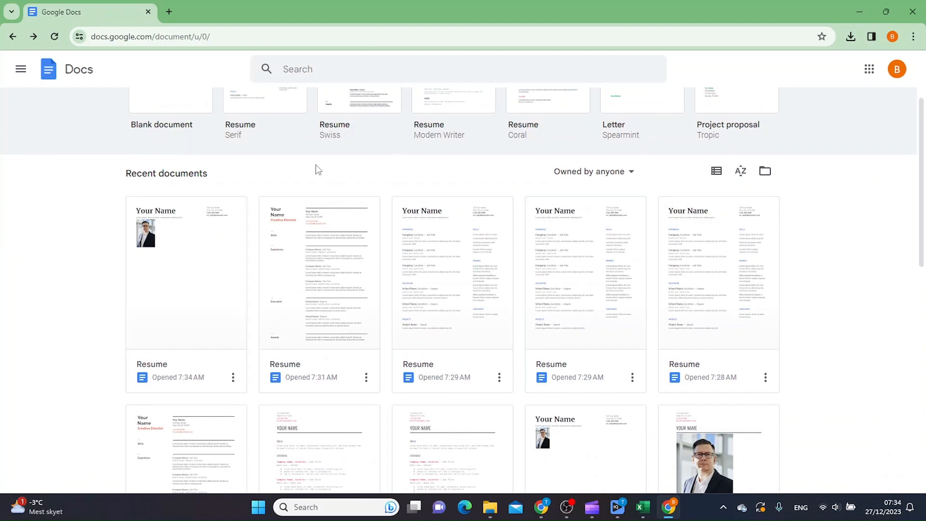
pyautogui.click(208, 291)
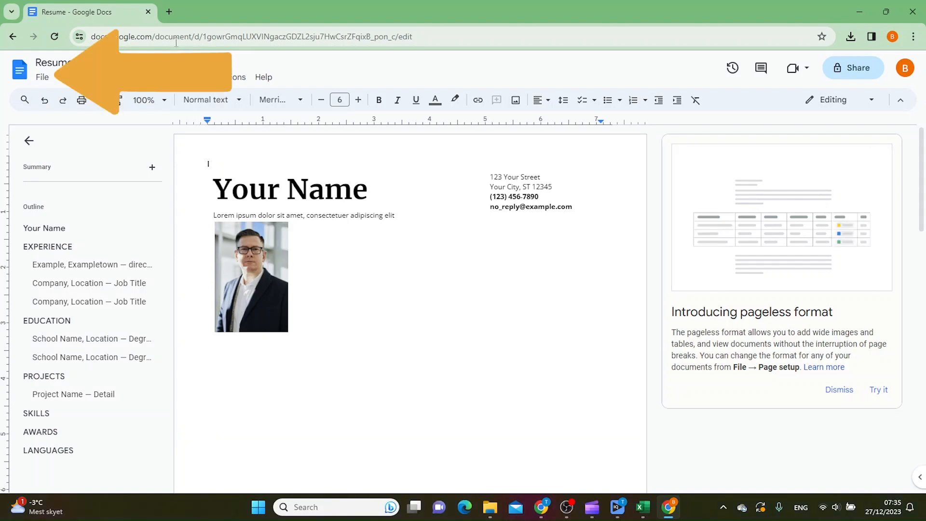
# Step: Open the form for emailing this resume file
pyautogui.click(42, 82)
pyautogui.moveTo(64, 183)
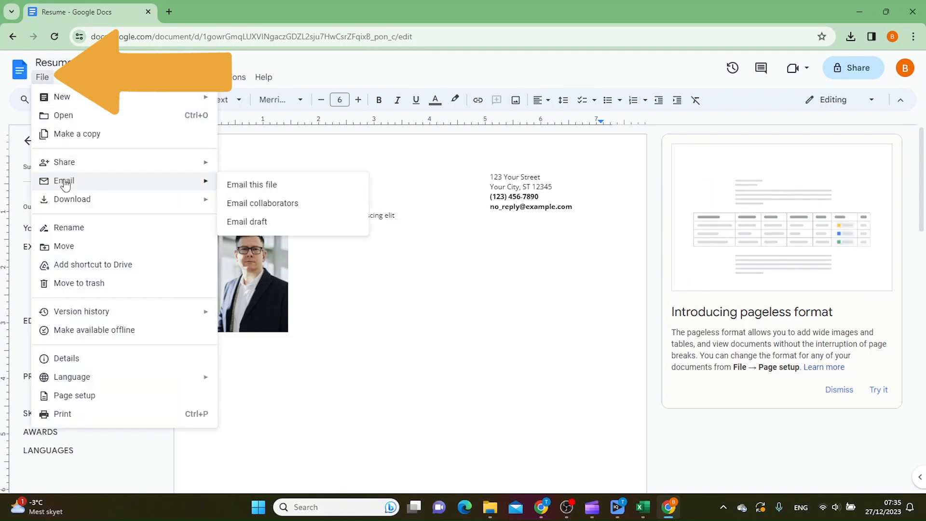
pyautogui.click(265, 187)
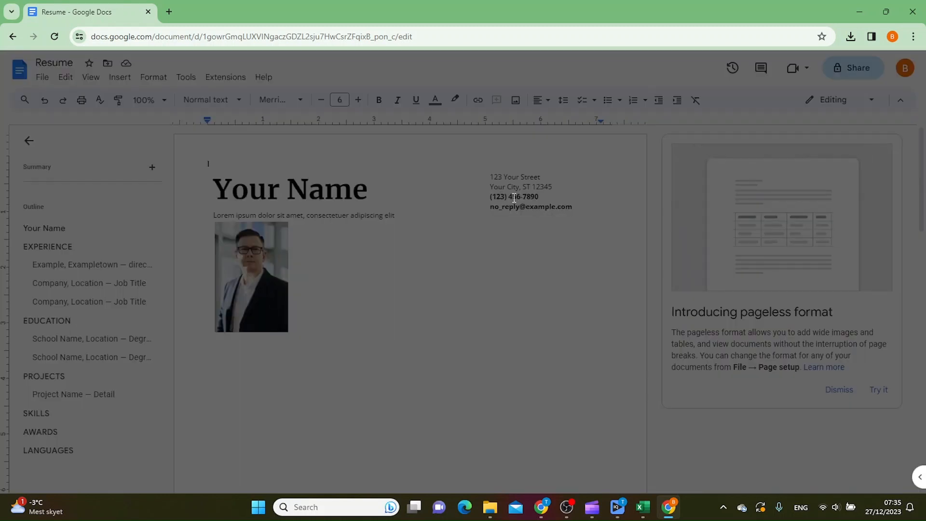